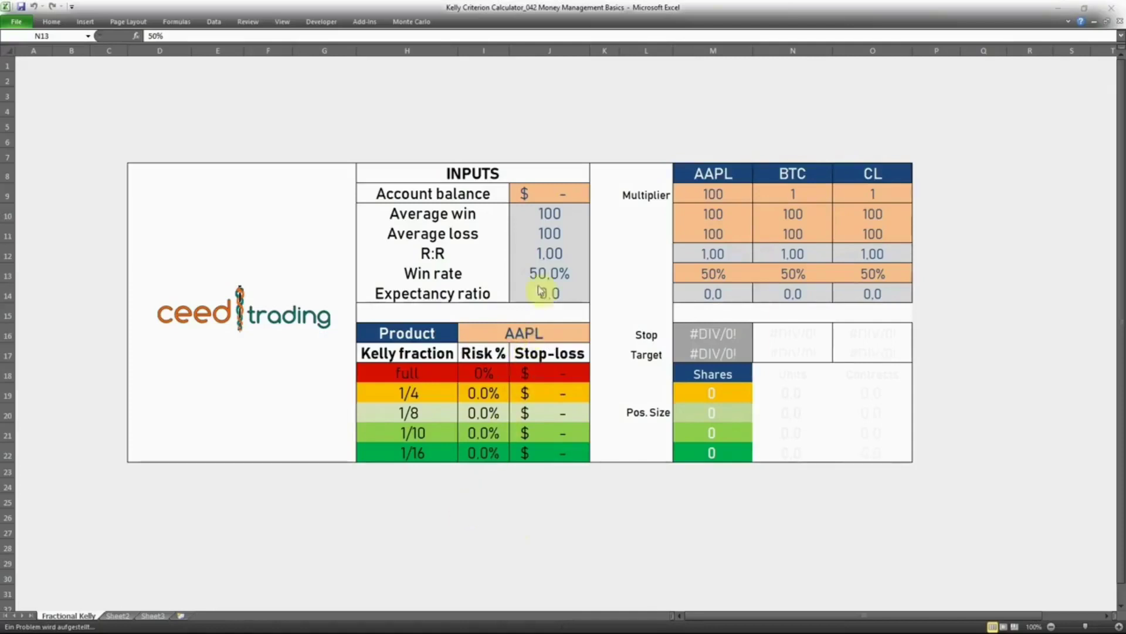
# Step: Enter 10000 as the account balance in J9
pyautogui.click(558, 192)
pyautogui.write('10000')
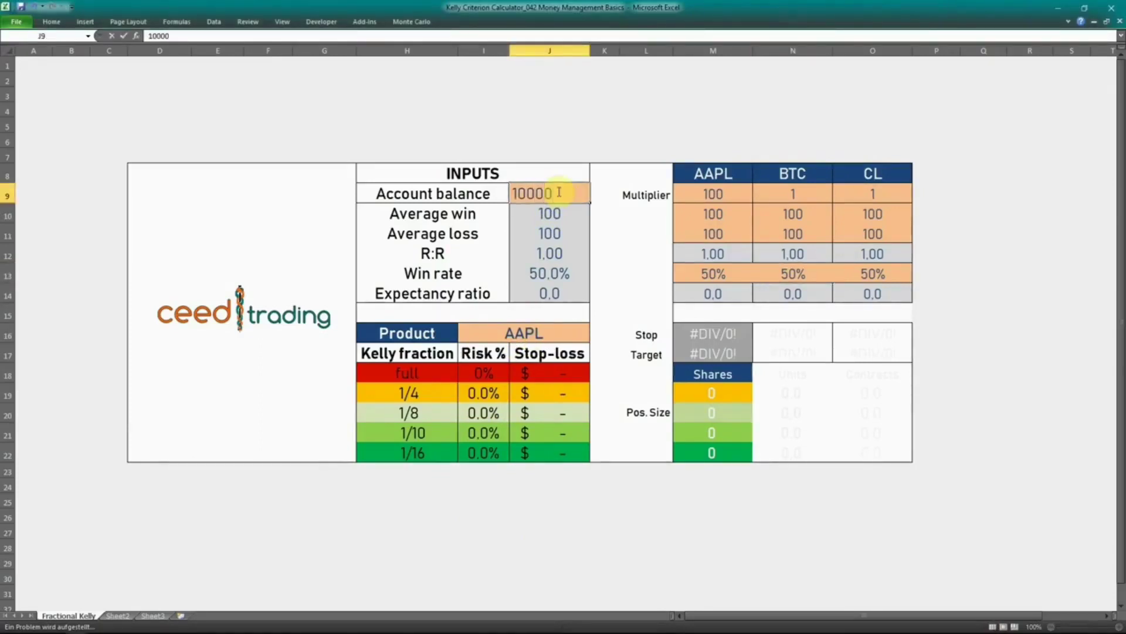
pyautogui.press('Return')
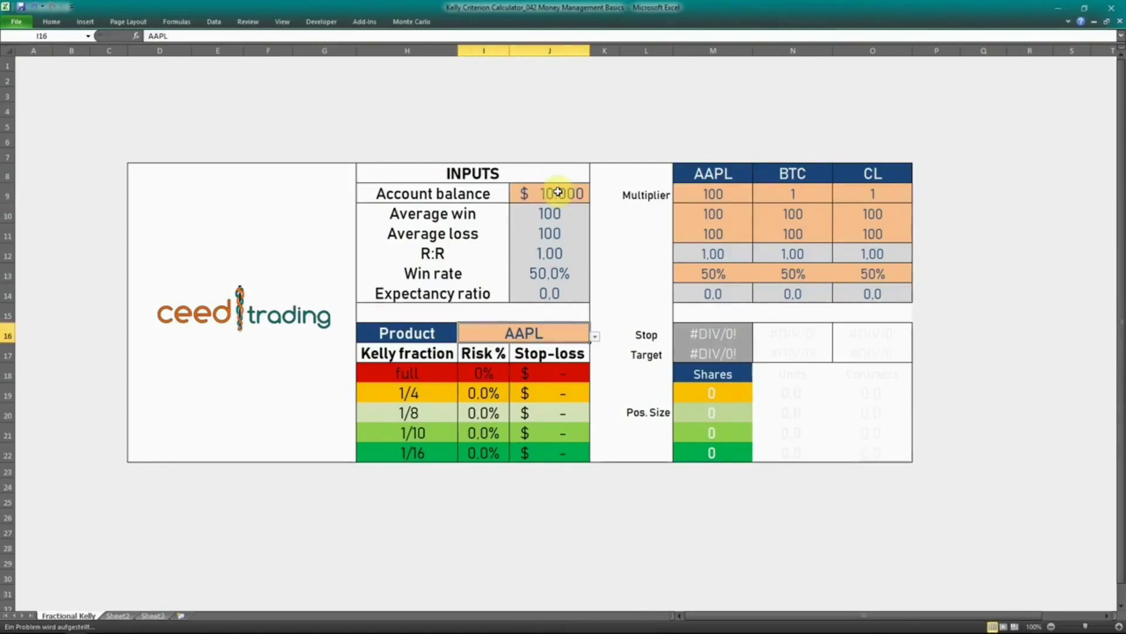
# Step: Pick BTC, then CL, from the Product dropdown in I16
pyautogui.click(595, 338)
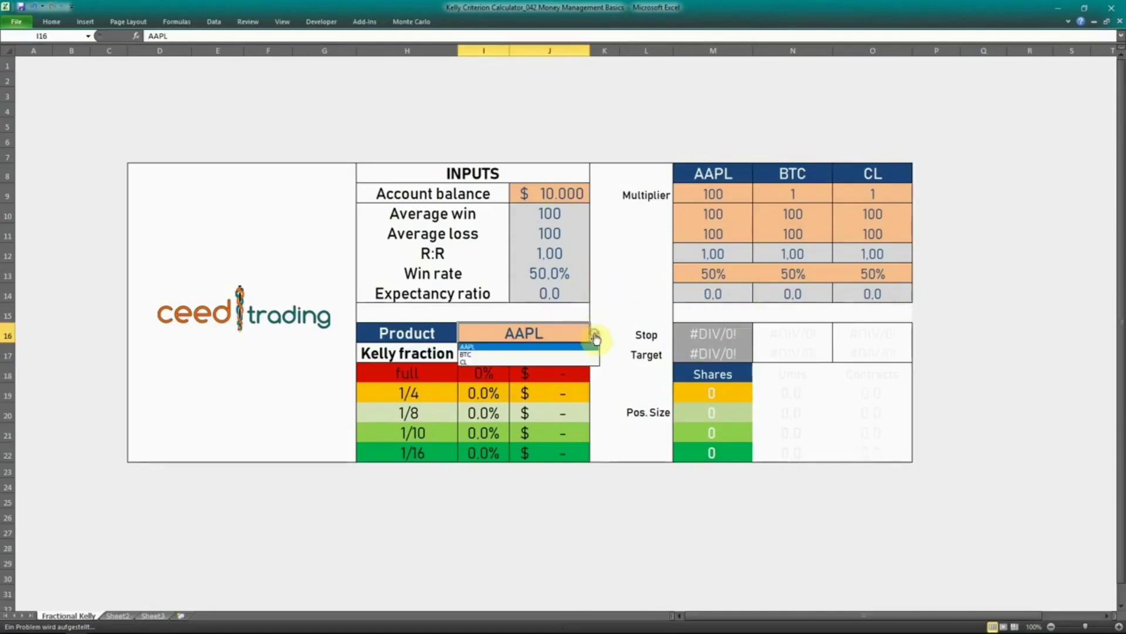
pyautogui.click(505, 355)
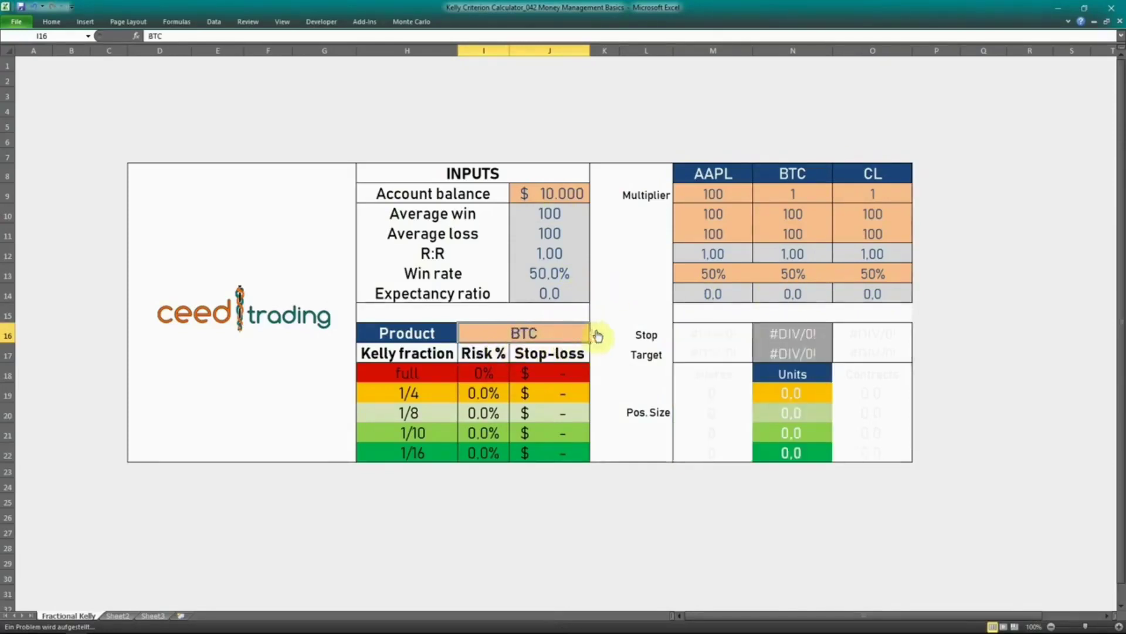
pyautogui.click(595, 337)
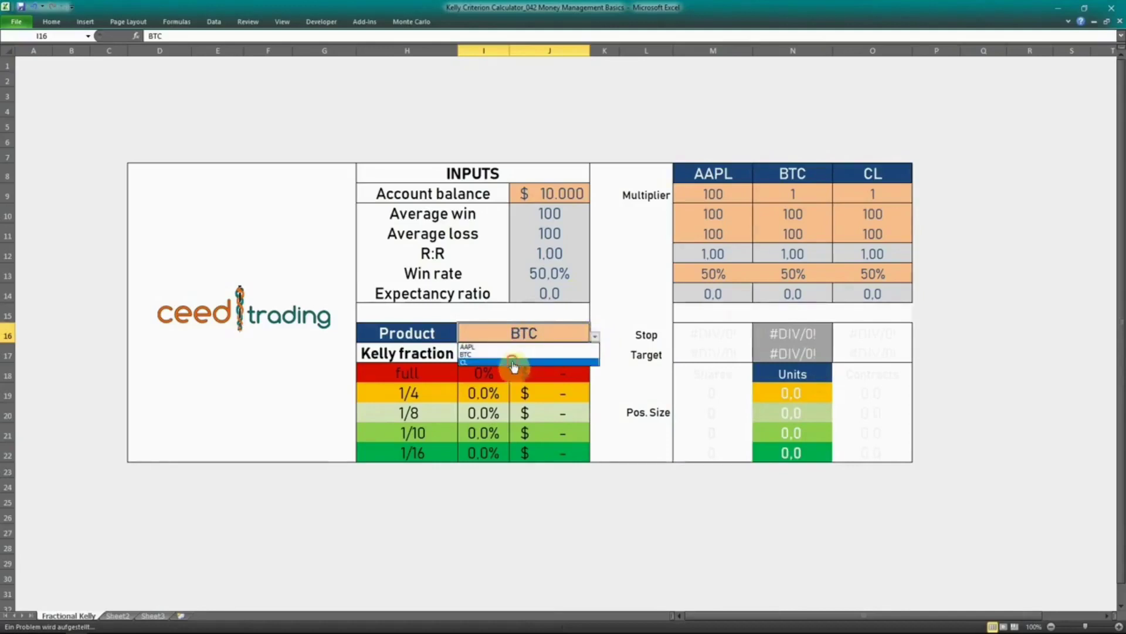
pyautogui.click(514, 365)
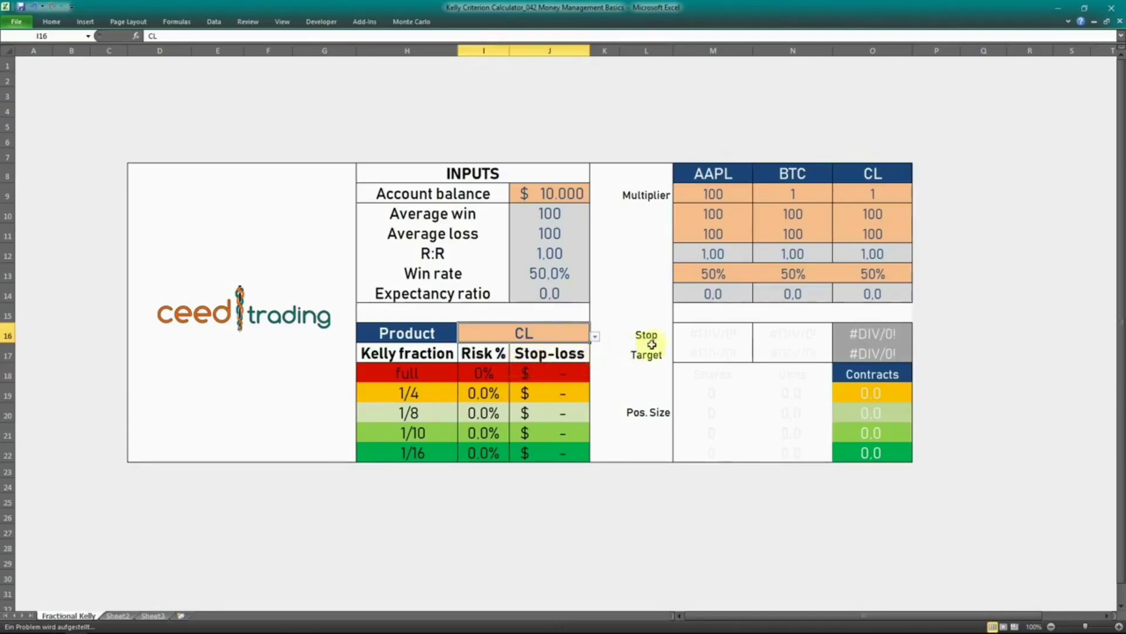
# Step: Enter 200 as CL's average win in O10, then change it to 300
pyautogui.click(893, 214)
pyautogui.write('200')
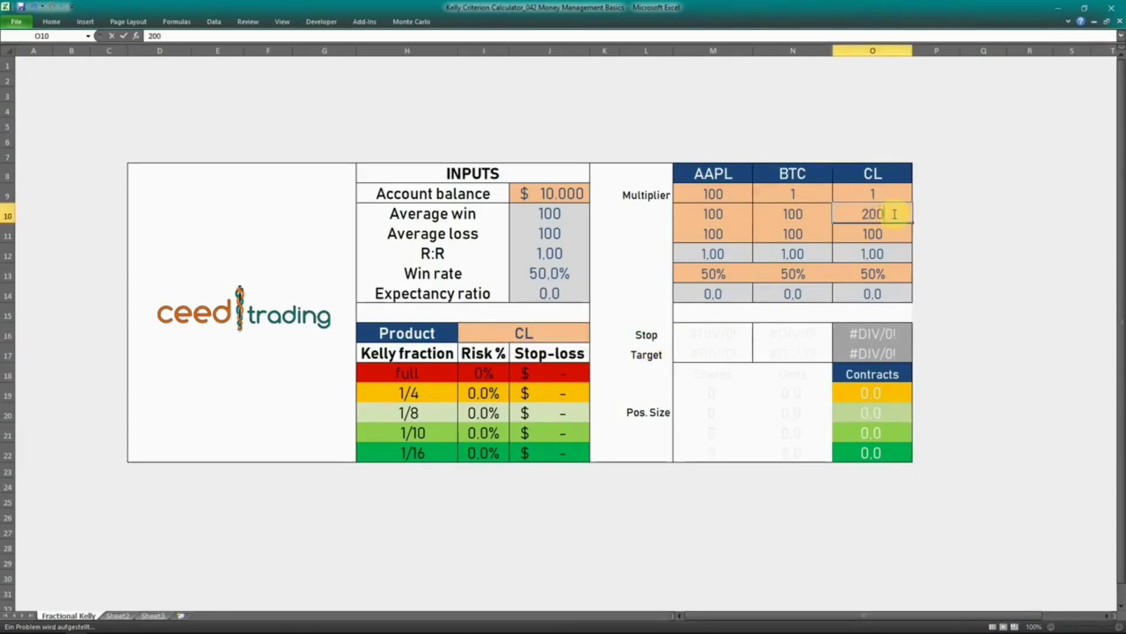
pyautogui.press('Return')
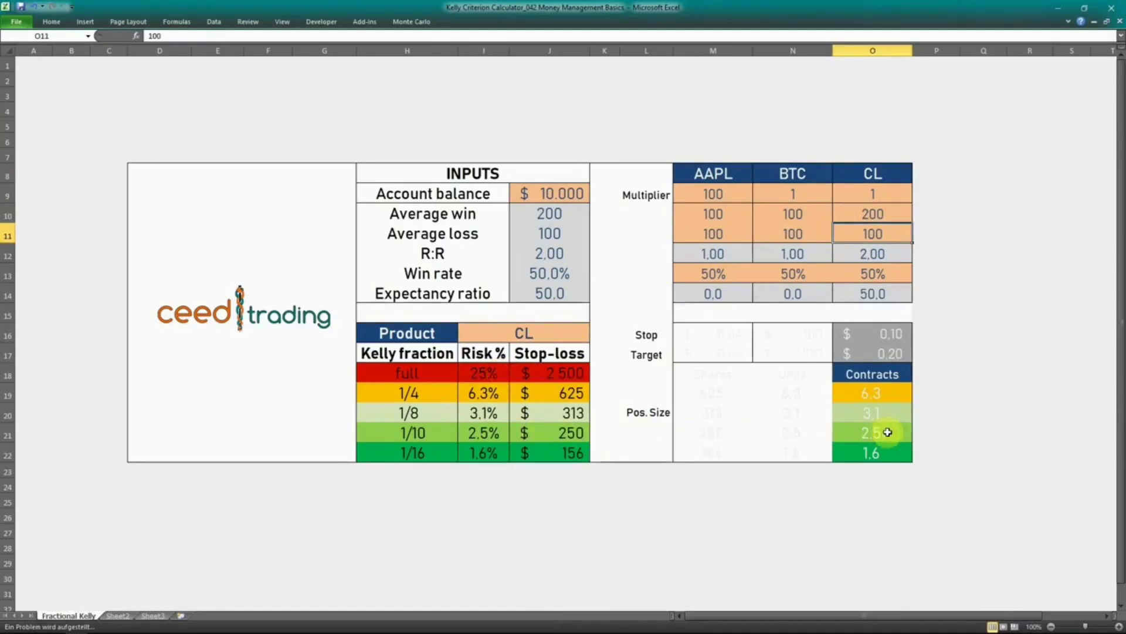
pyautogui.click(903, 210)
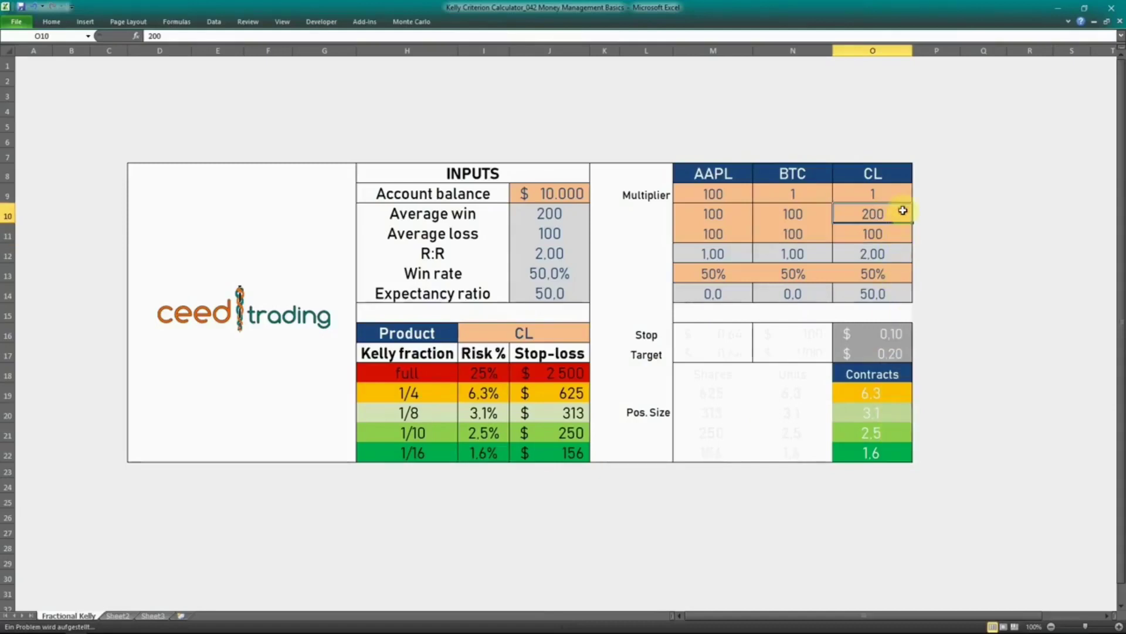
pyautogui.write('300')
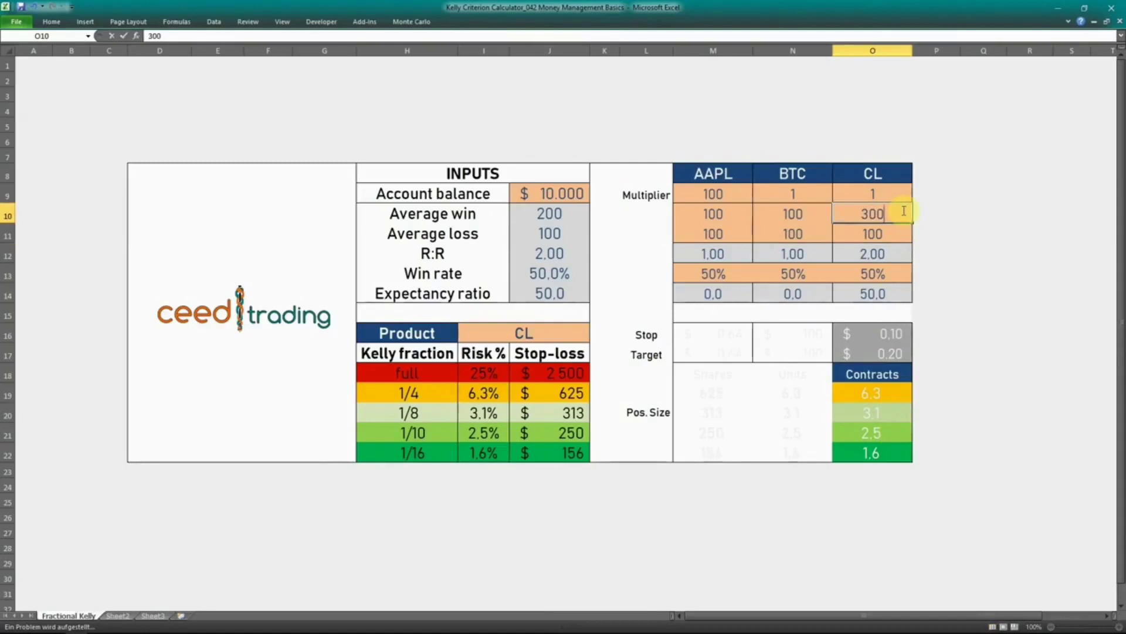
pyautogui.press('Return')
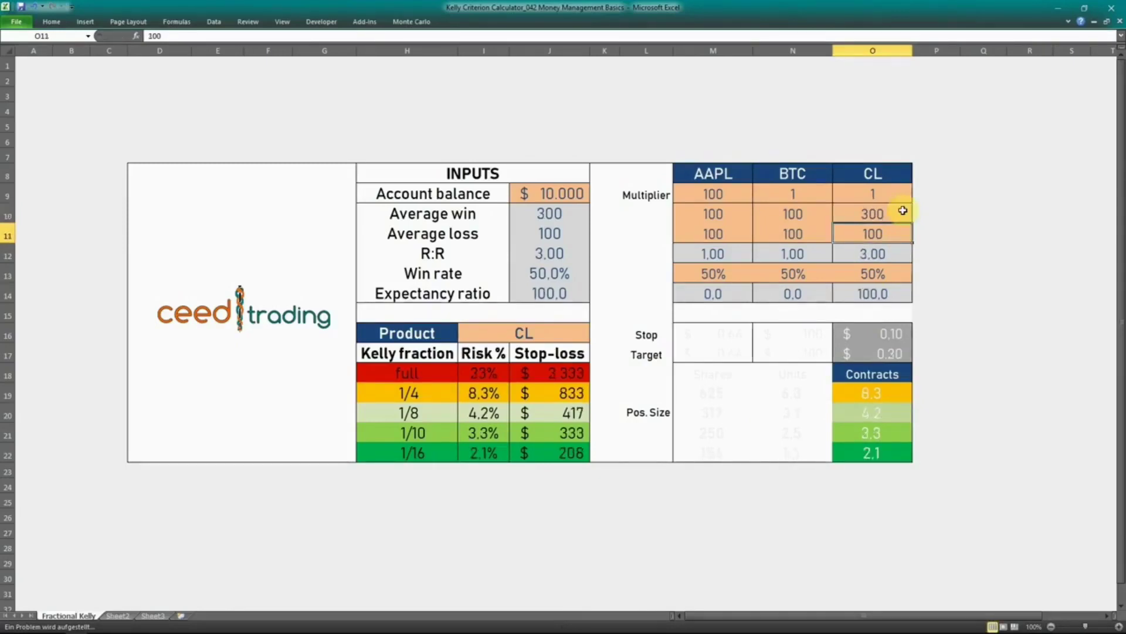
# Step: Enter a 40% win rate for CL in O13
pyautogui.click(902, 274)
pyautogui.write('40')
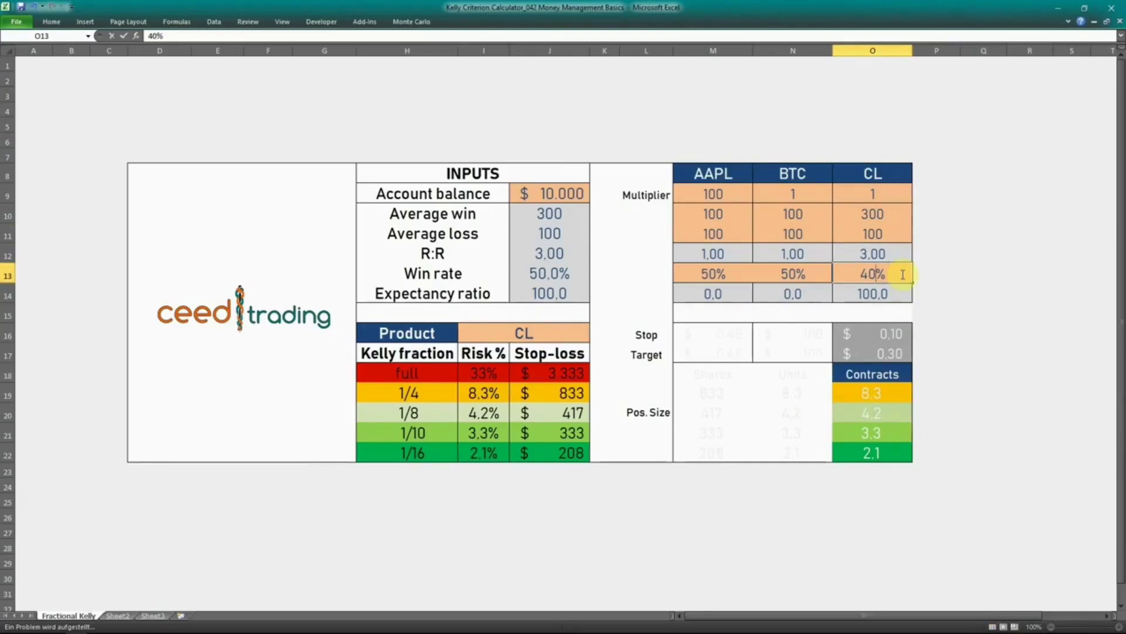
pyautogui.press('Return')
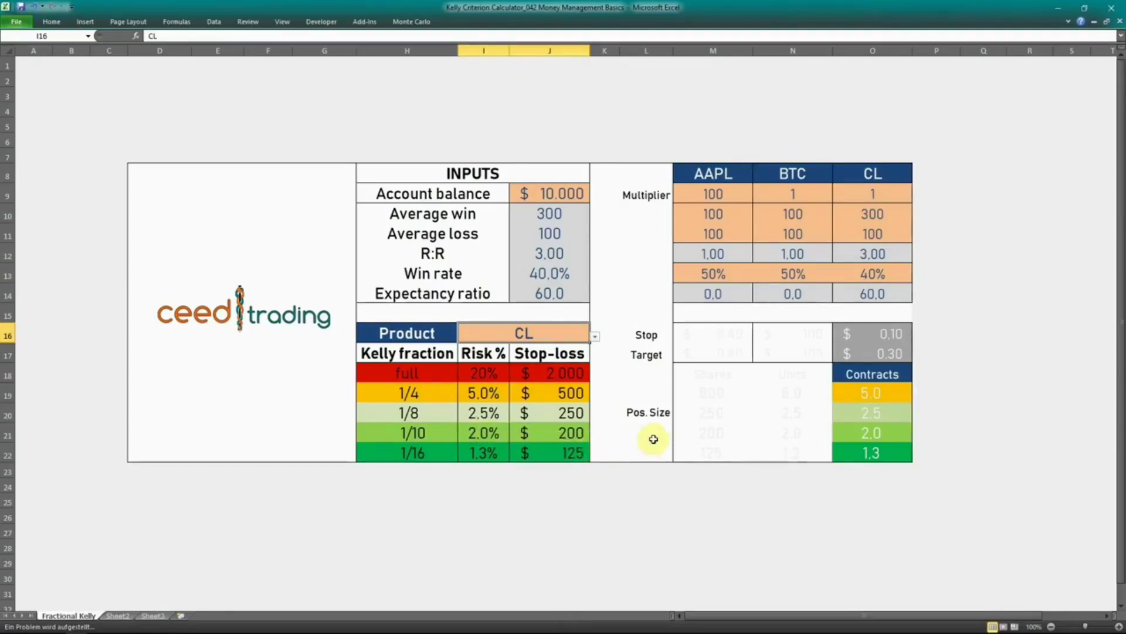
# Step: Enter 450 as CL's average win in O10 and 150 as its average loss in O11
pyautogui.click(902, 213)
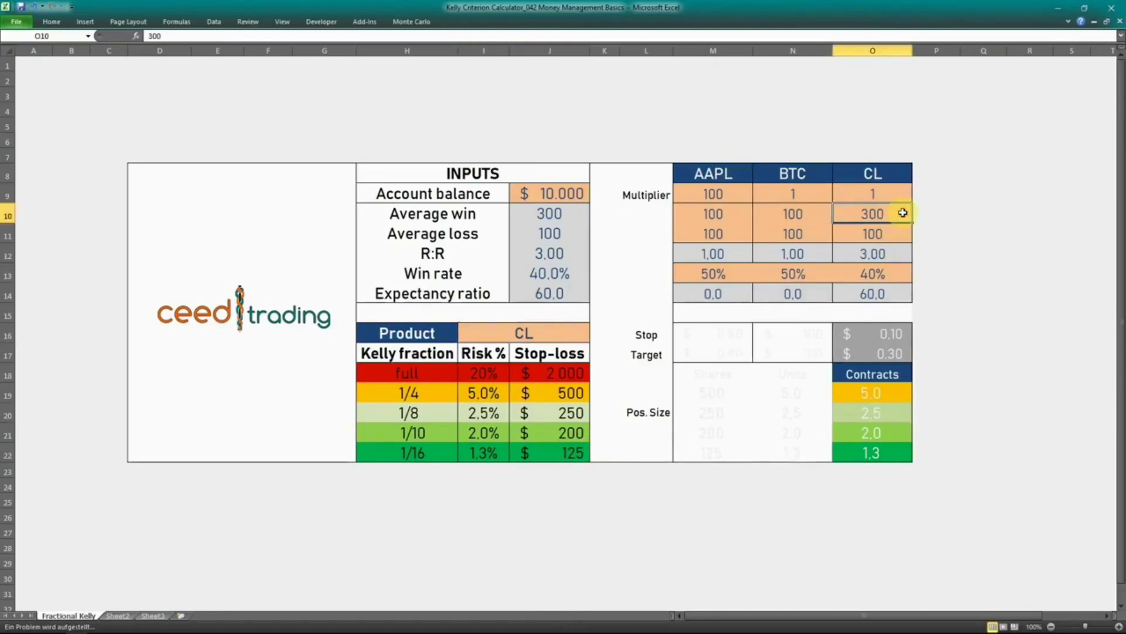
pyautogui.write('450')
pyautogui.press('Return')
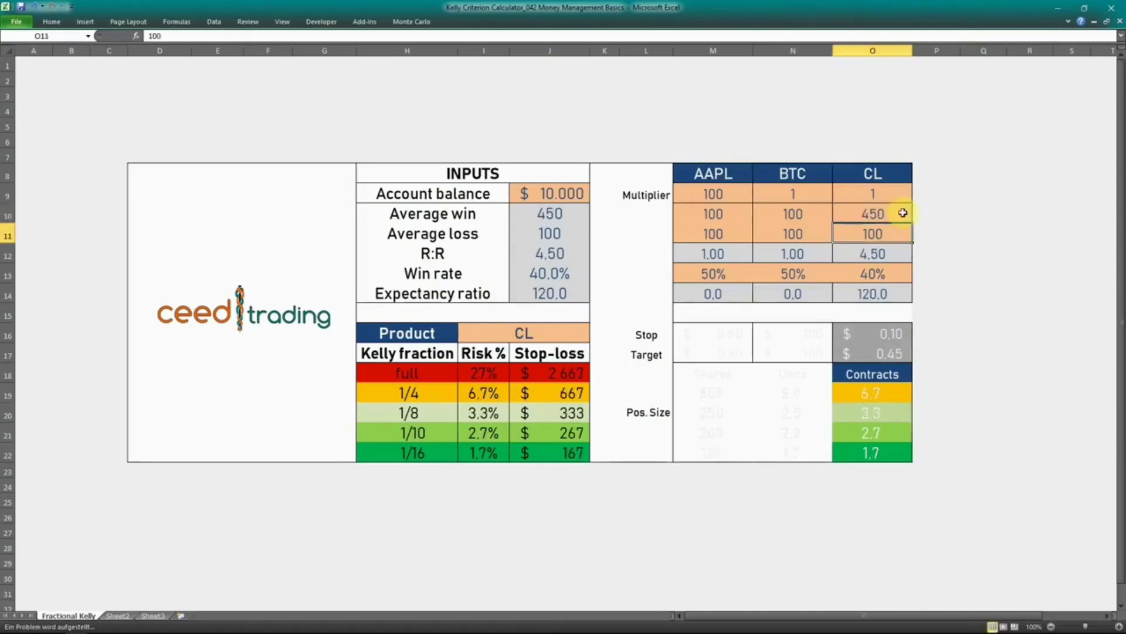
pyautogui.write('150')
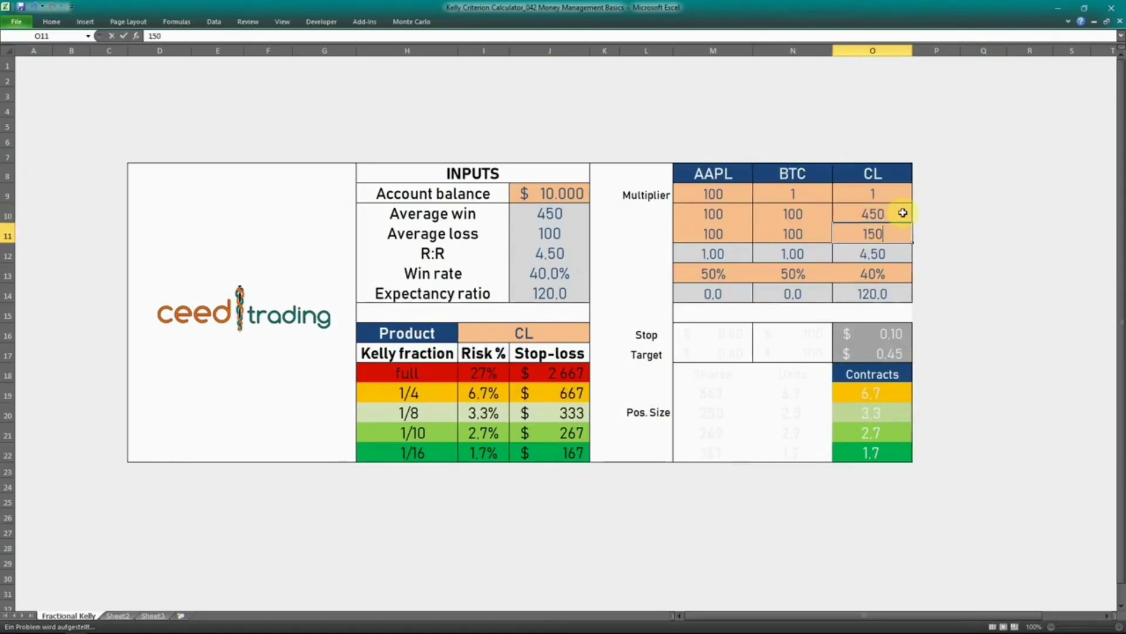
pyautogui.press('Return')
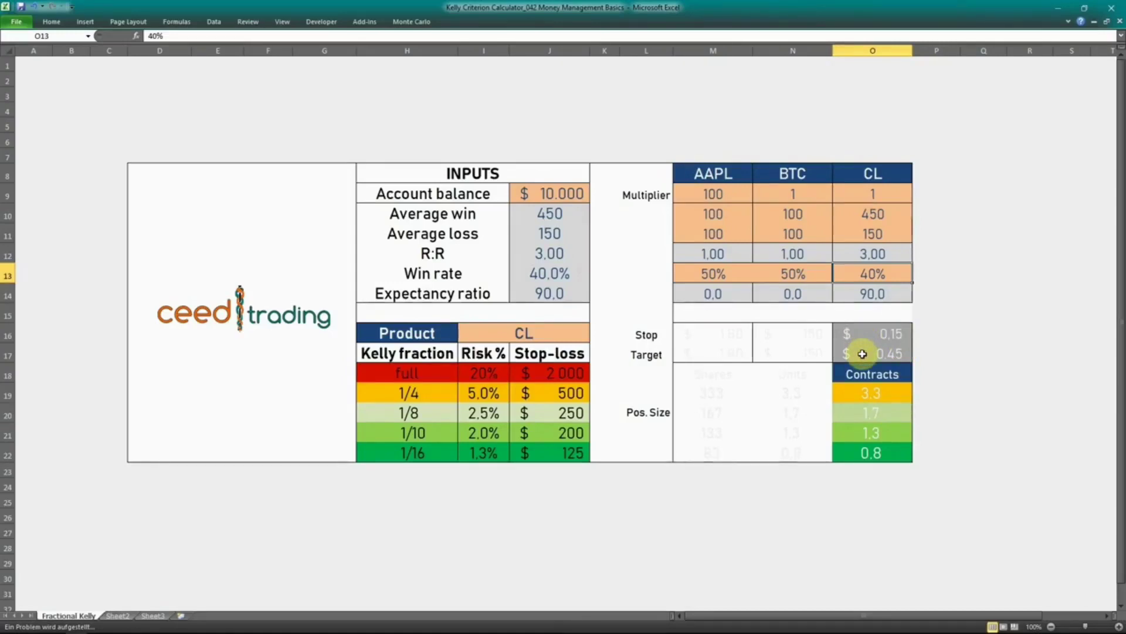
# Step: Enter 15000 as the account balance in J9
pyautogui.click(544, 193)
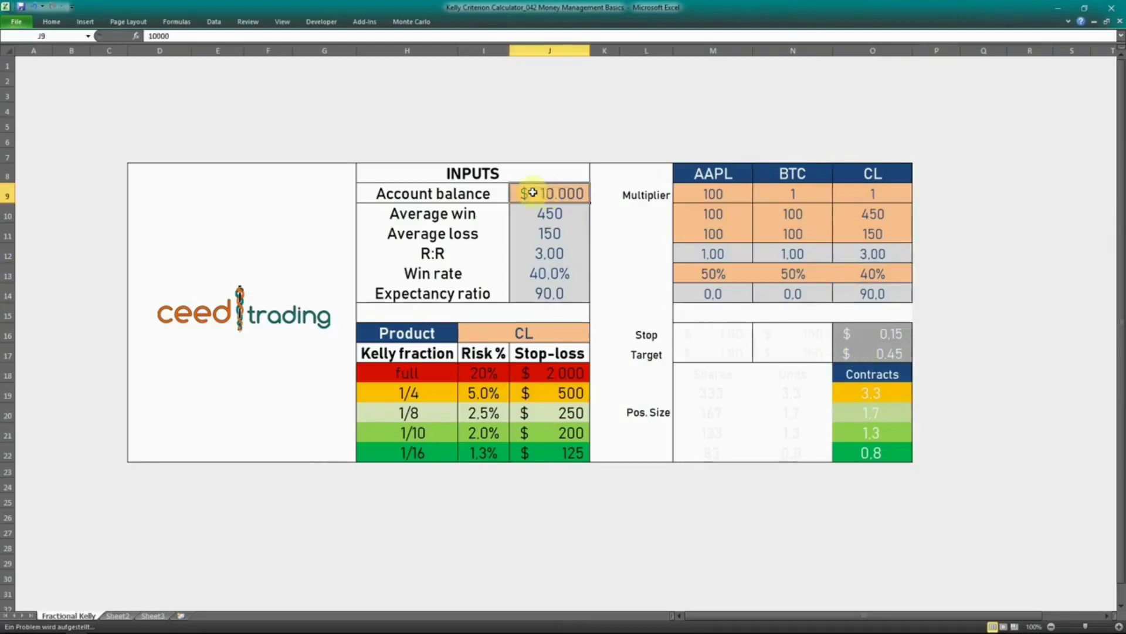
pyautogui.write('15000')
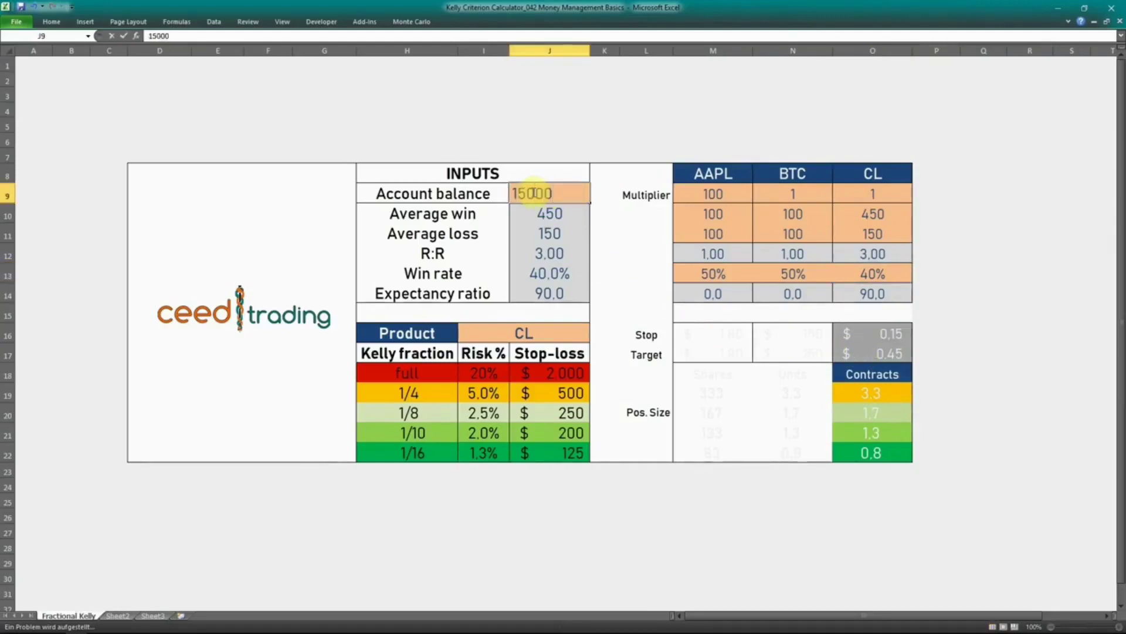
pyautogui.press('Return')
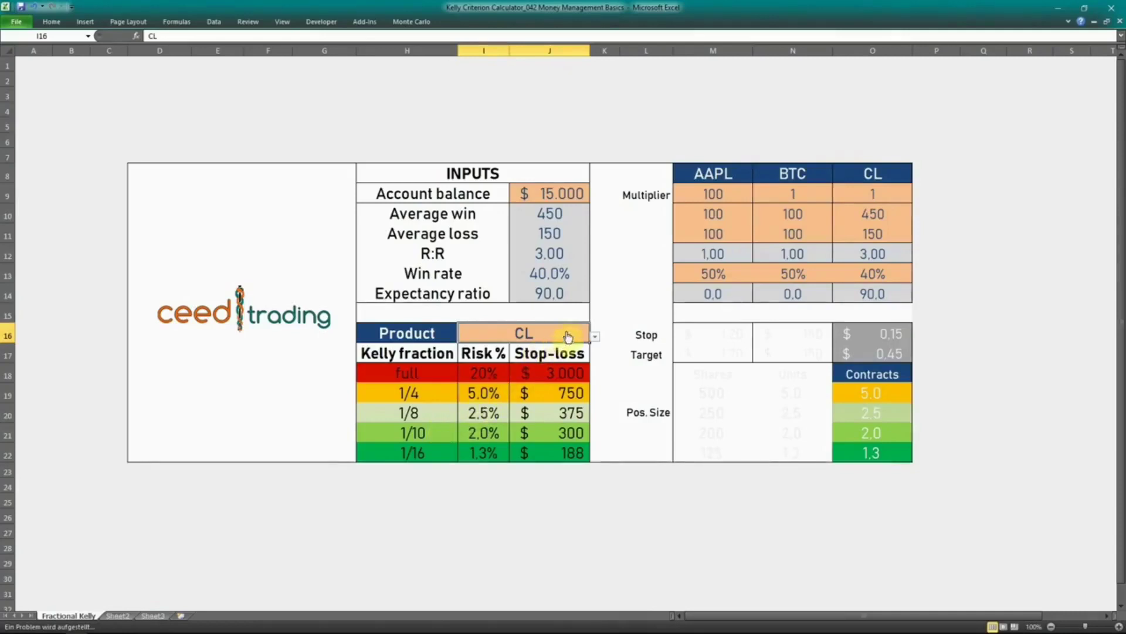
# Step: Select AAPL from the Product dropdown in I16
pyautogui.hotkey('alt', 'Down')
pyautogui.click(594, 339)
pyautogui.click(595, 338)
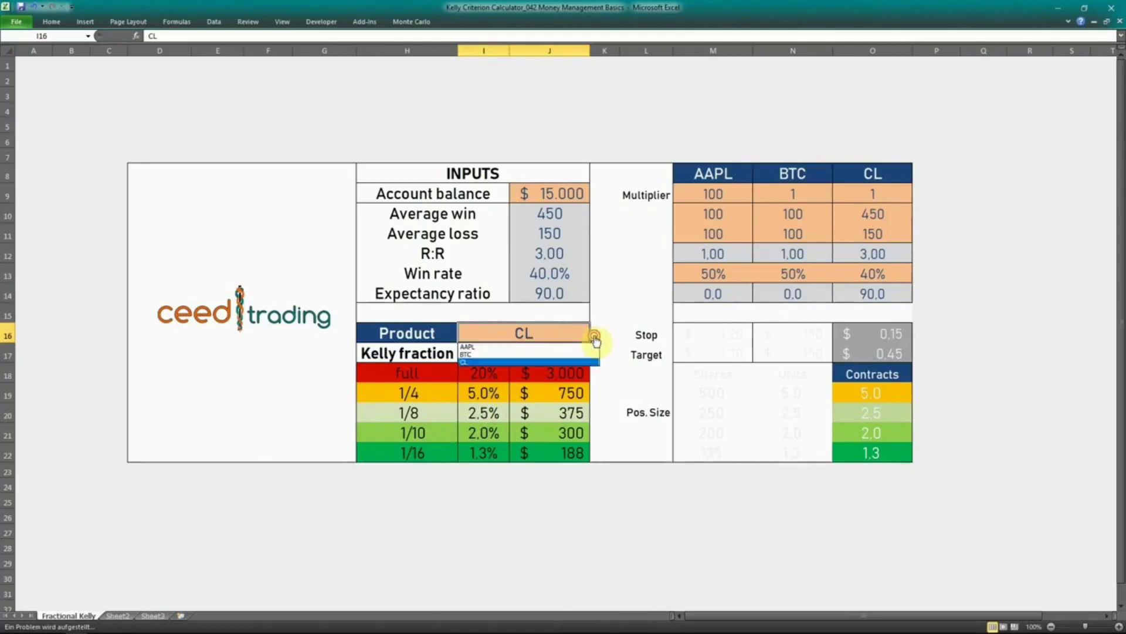
pyautogui.click(577, 347)
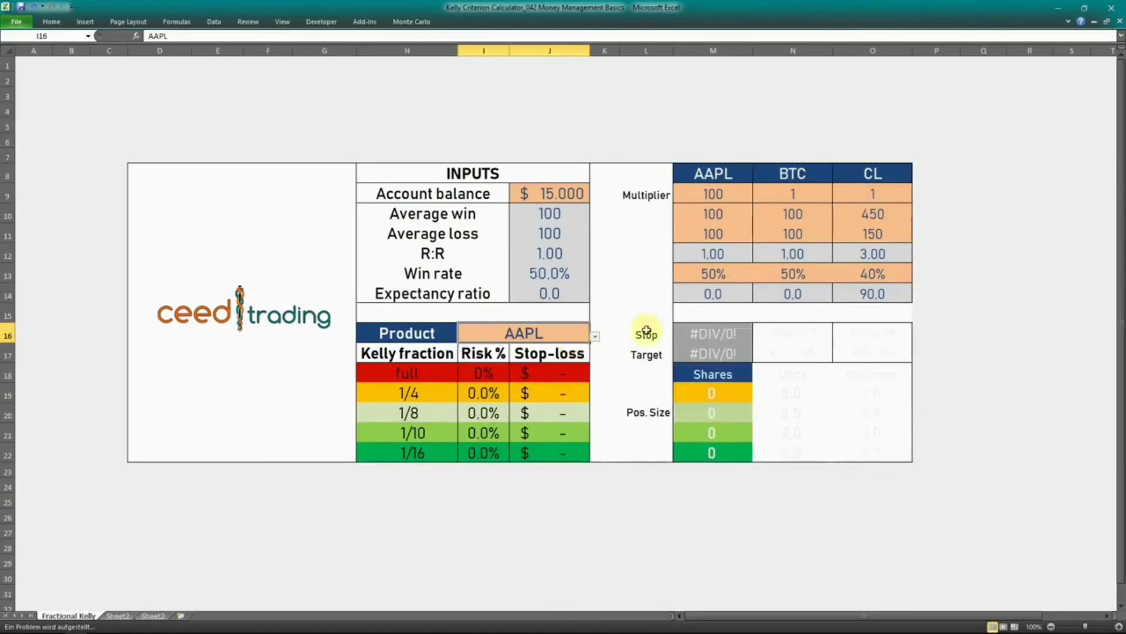
# Step: Give AAPL average win 200, average loss 125 and a 55% win rate in column M
pyautogui.click(684, 216)
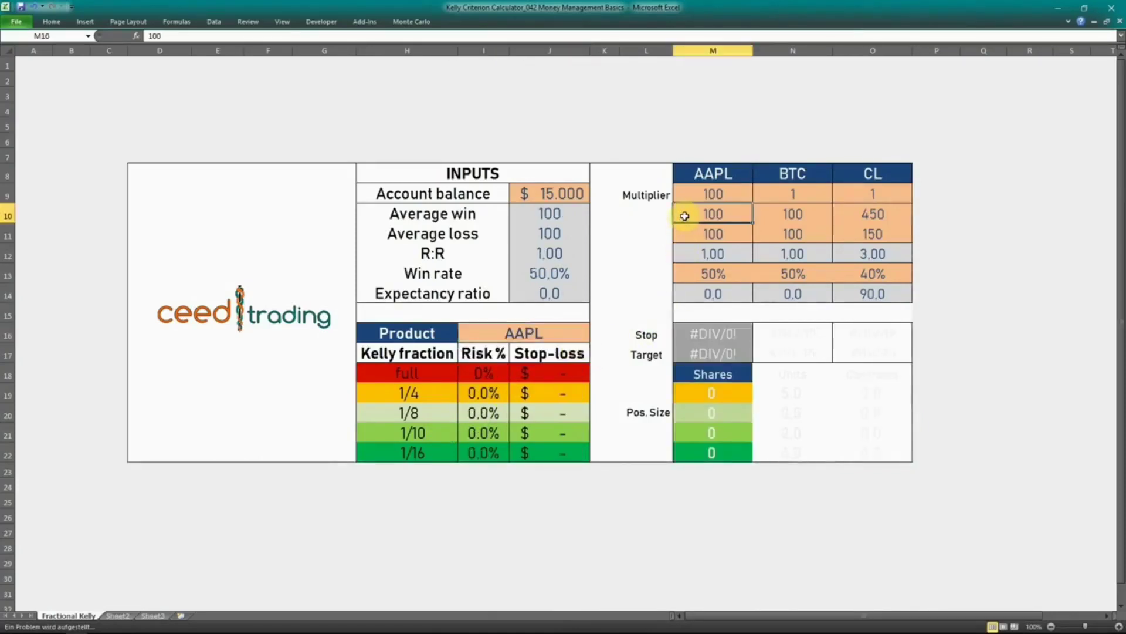
pyautogui.write('200')
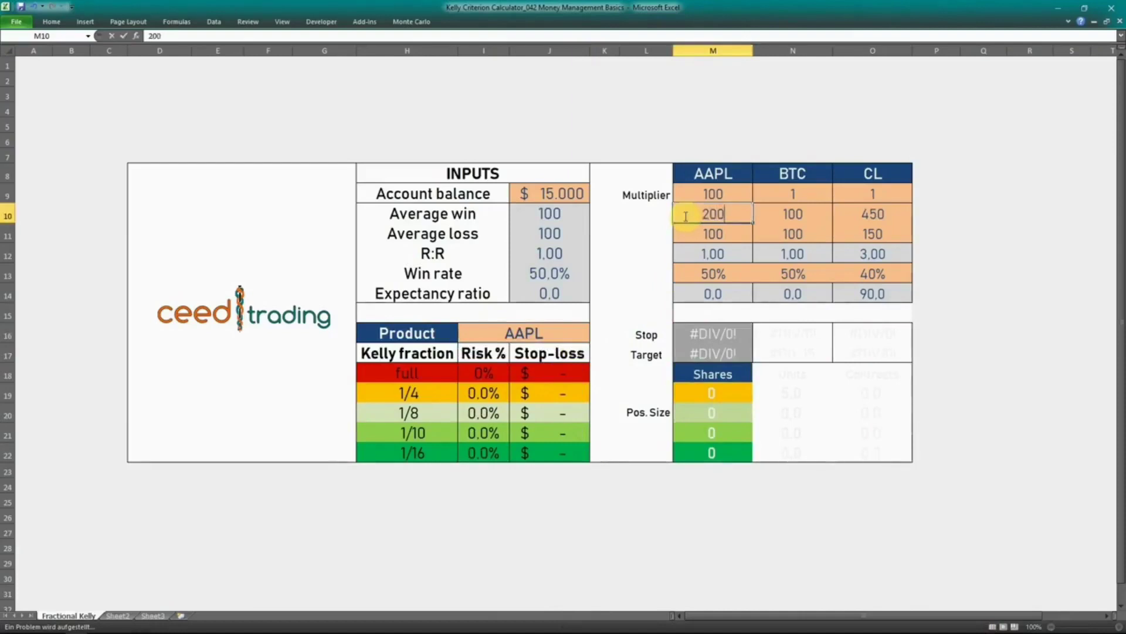
pyautogui.press('Return')
pyautogui.write('125')
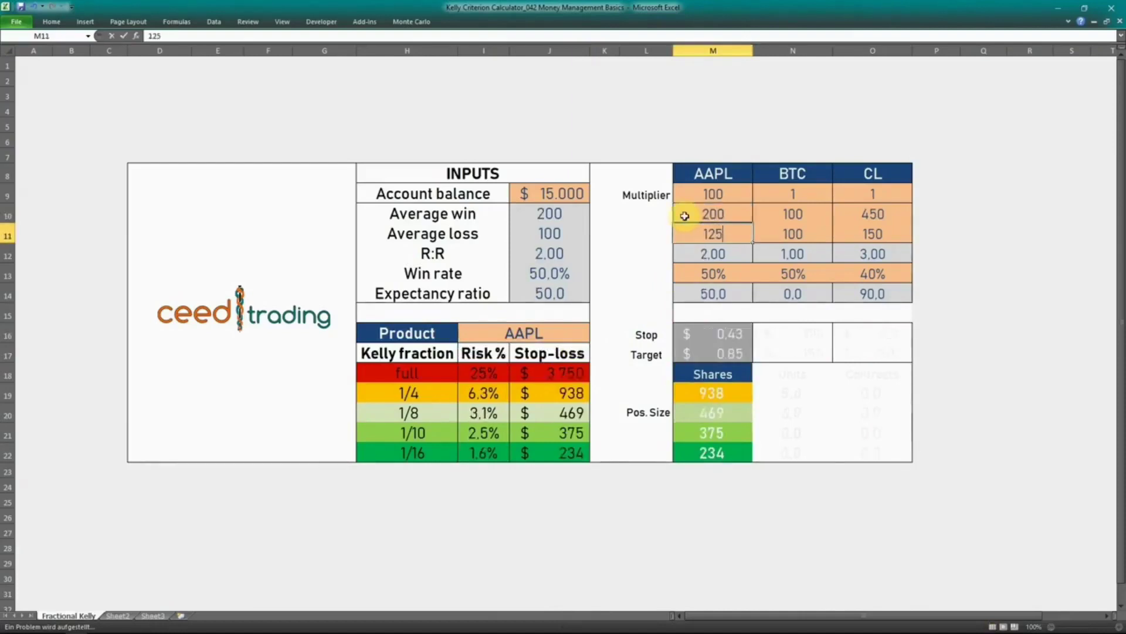
pyautogui.press('Return')
pyautogui.write('55')
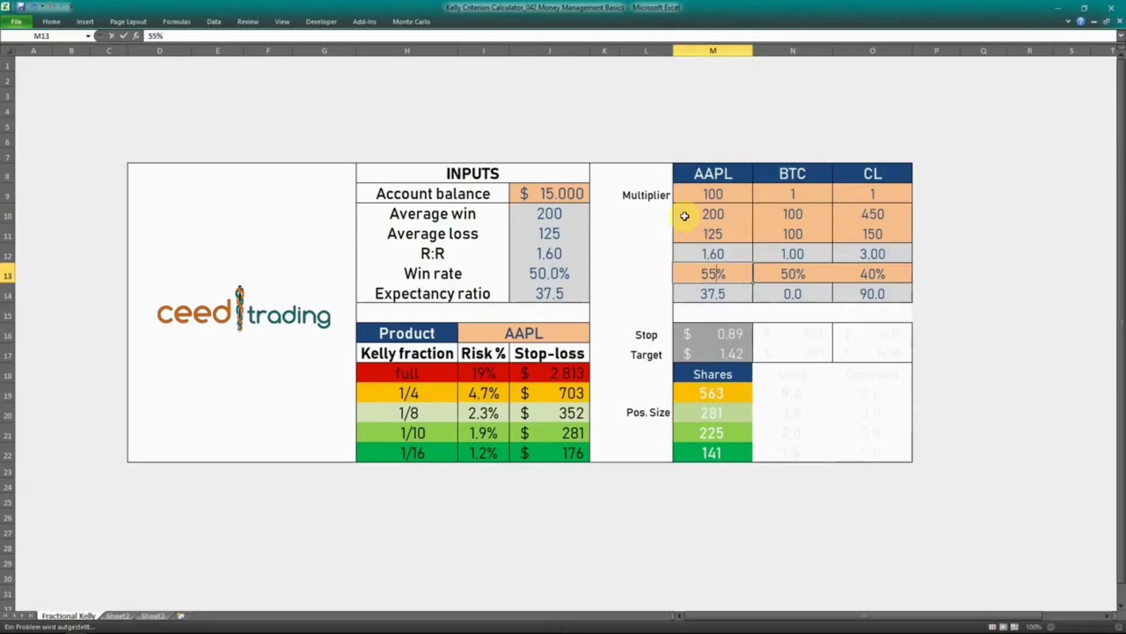
pyautogui.press('Return')
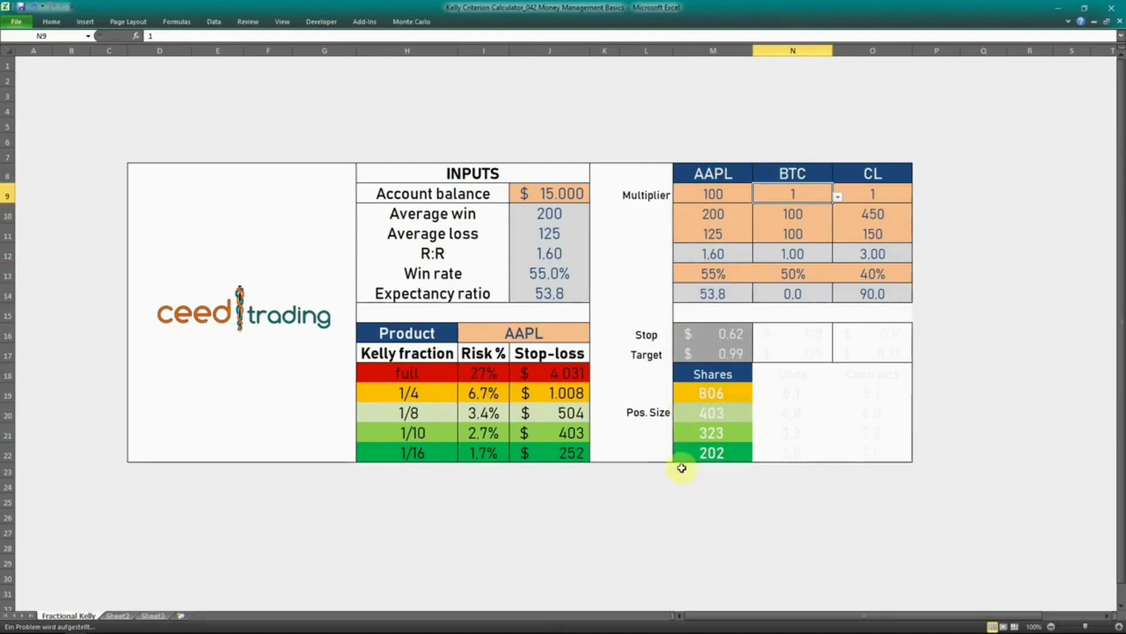
# Step: Select BTC from the Product dropdown in I16
pyautogui.click(566, 333)
pyautogui.click(595, 336)
pyautogui.click(584, 353)
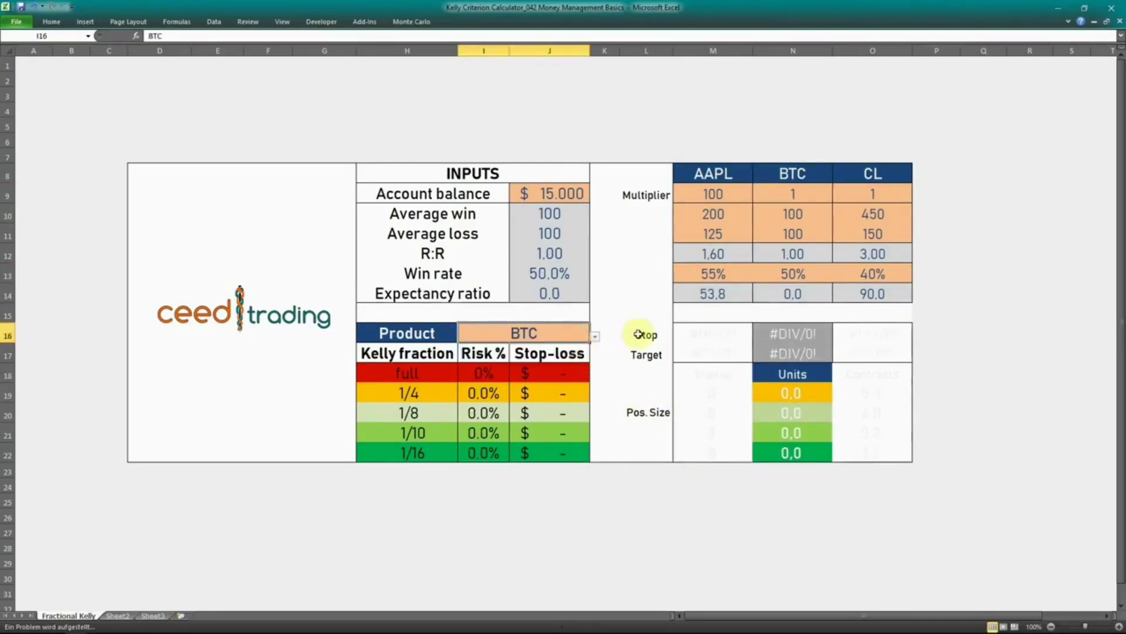
# Step: Enter 250 as BTC's average win in N10 and a 48% win rate in N13
pyautogui.click(798, 214)
pyautogui.write('250')
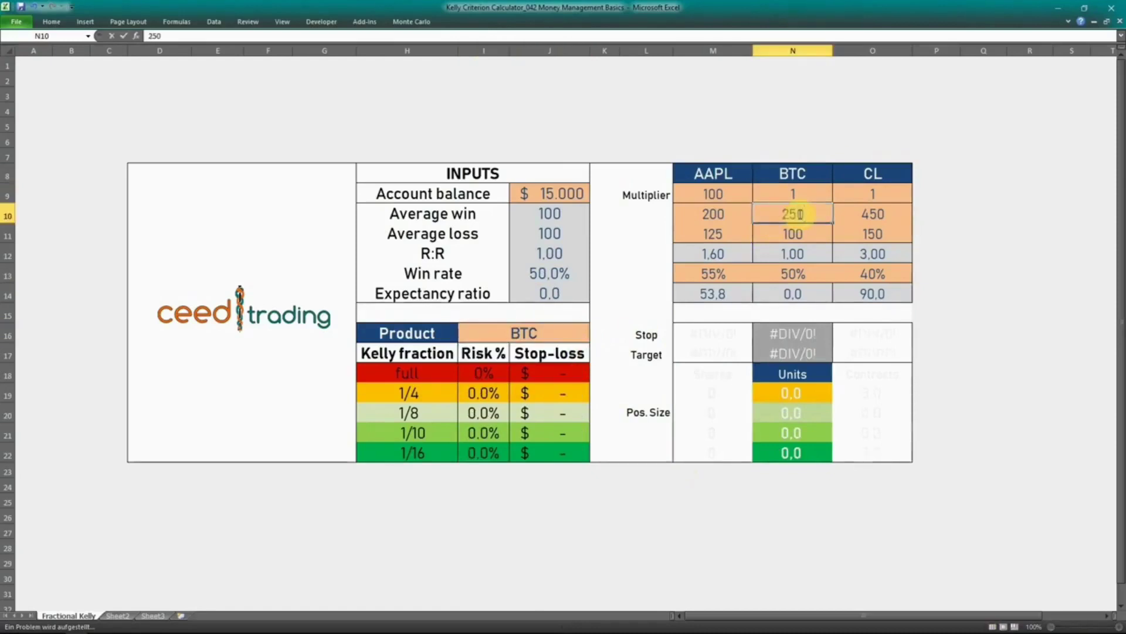
pyautogui.press('Return')
pyautogui.press('Down')
pyautogui.press('Down')
pyautogui.write('48')
pyautogui.press('Tab')
pyautogui.press('Up')
pyautogui.press('Up')
pyautogui.press('Up')
pyautogui.press('Up')
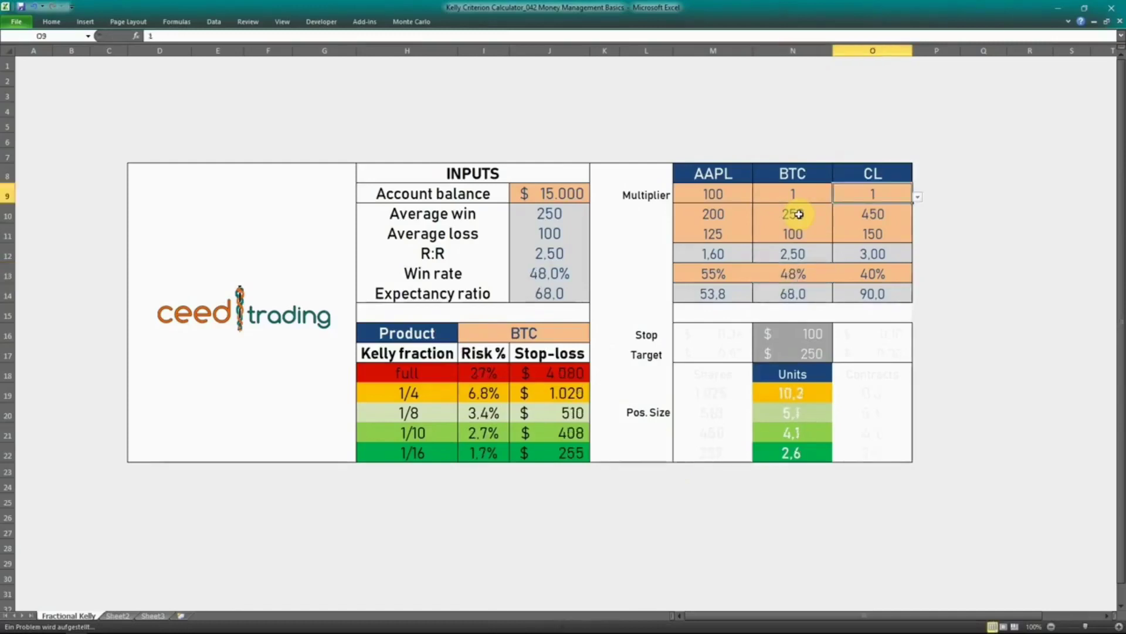